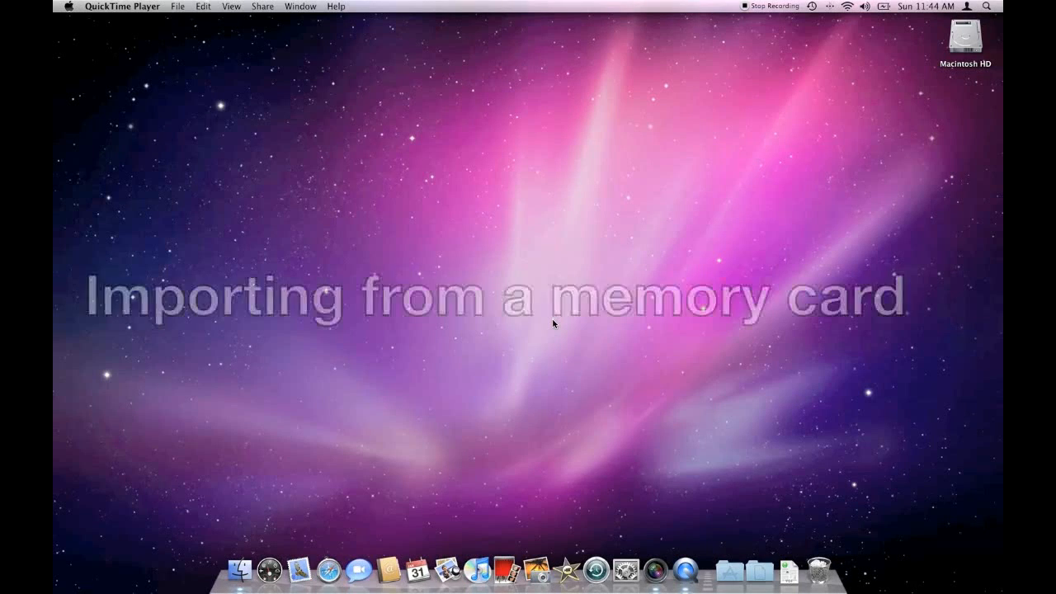
Step: Open Aperture and create a new project named Metallica for the NIKON D700 import
{"action": "left_click", "coordinate": [652, 561]}
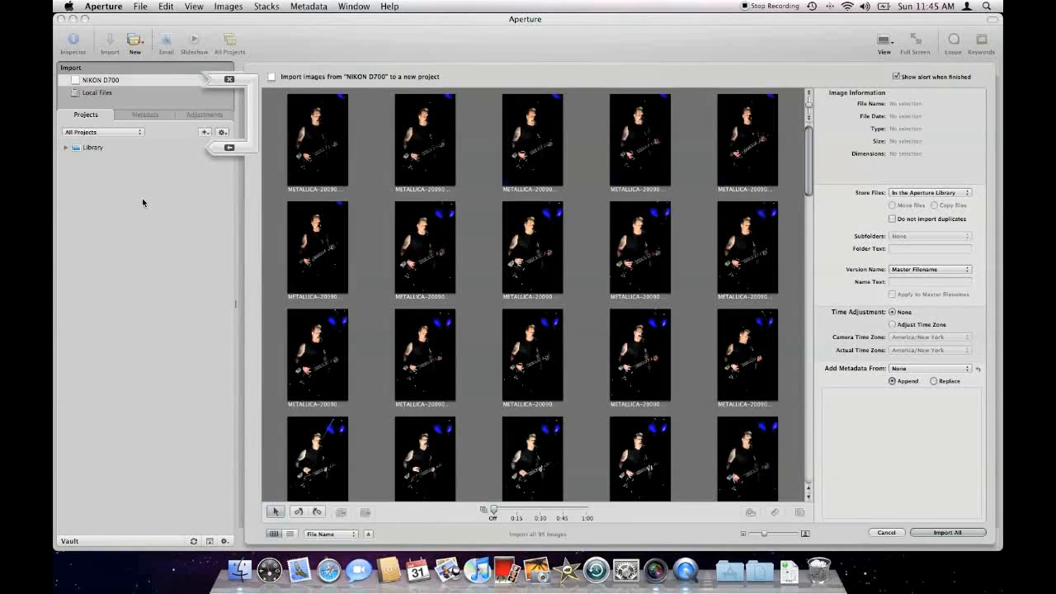
{"action": "left_click", "coordinate": [139, 47]}
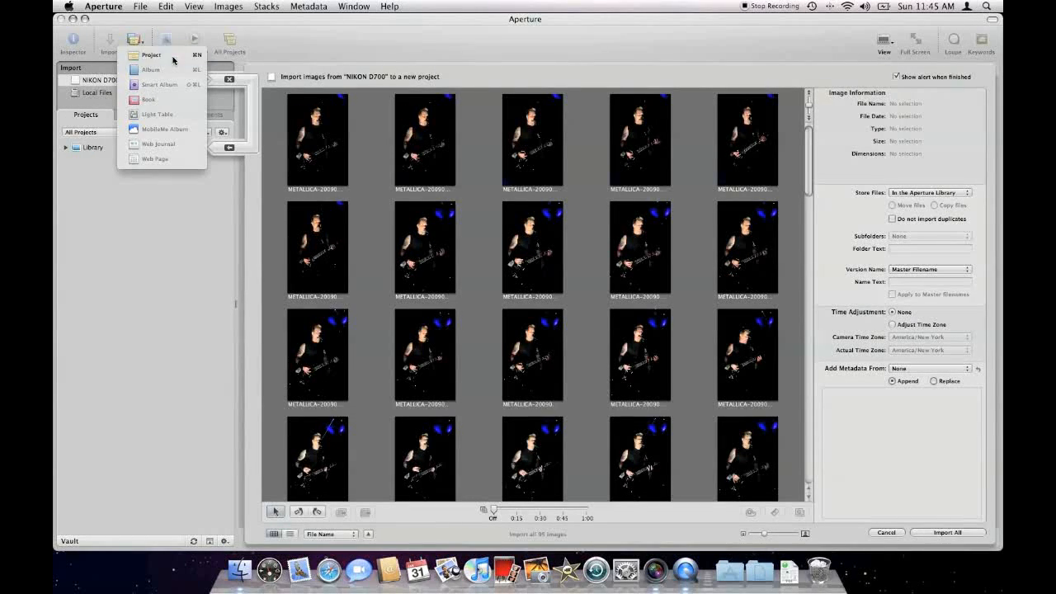
{"action": "left_click", "coordinate": [172, 56]}
{"action": "type", "text": "Me"}
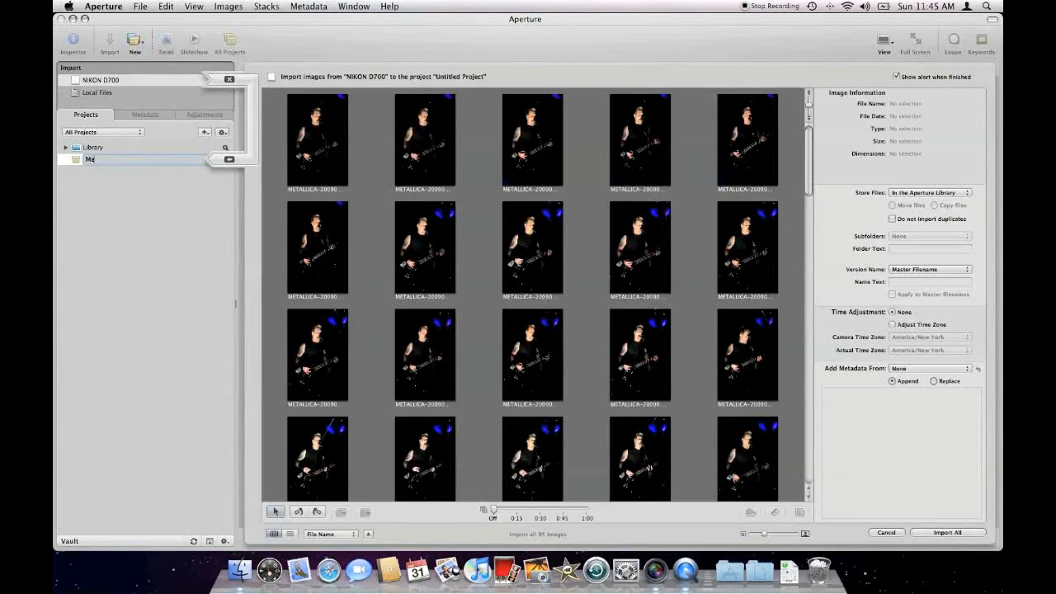
{"action": "type", "text": "tallica"}
{"action": "key", "text": "Return"}
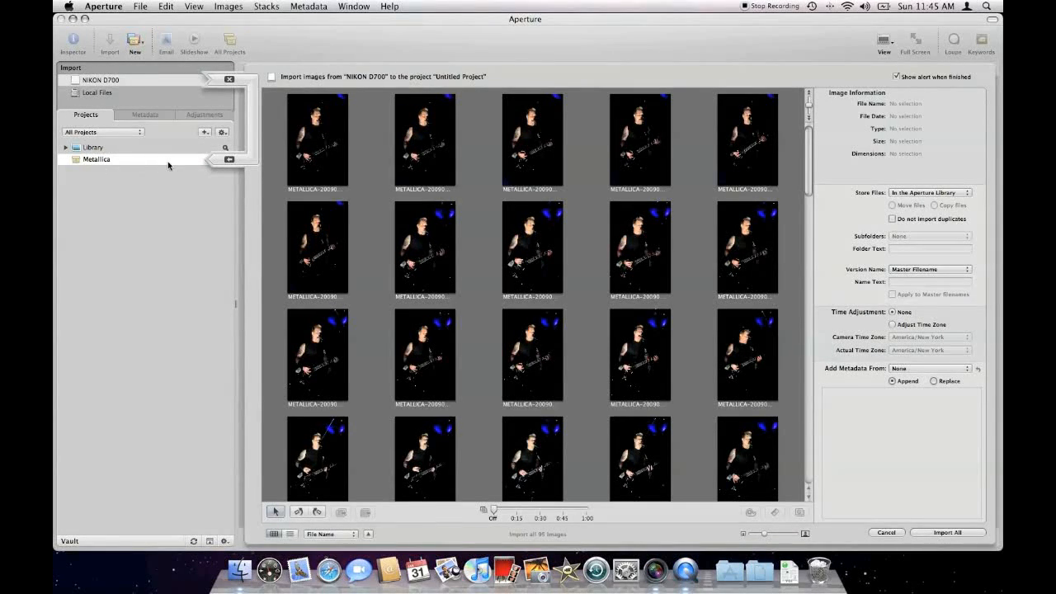
Step: Create a second new project named O2 Arena
{"action": "left_click", "coordinate": [137, 43]}
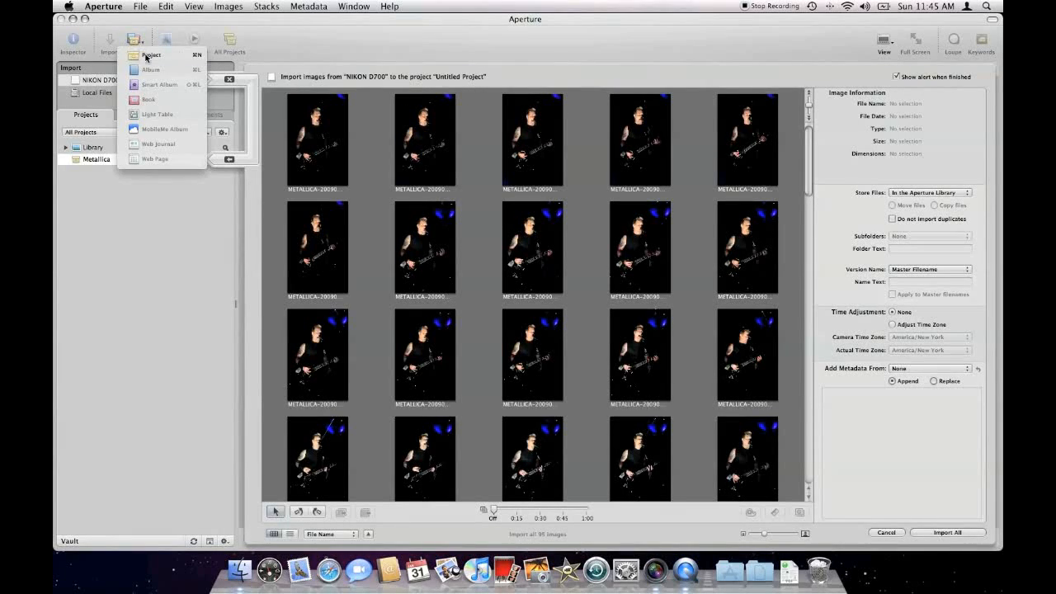
{"action": "left_click", "coordinate": [146, 57]}
{"action": "type", "text": "O2 "}
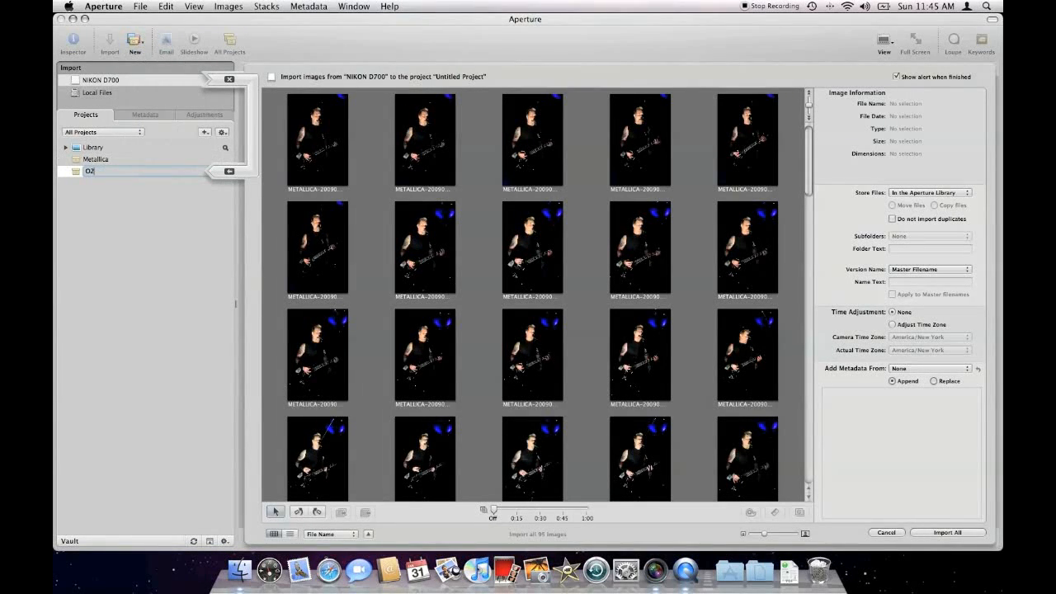
{"action": "type", "text": "Arena"}
{"action": "key", "text": "Return"}
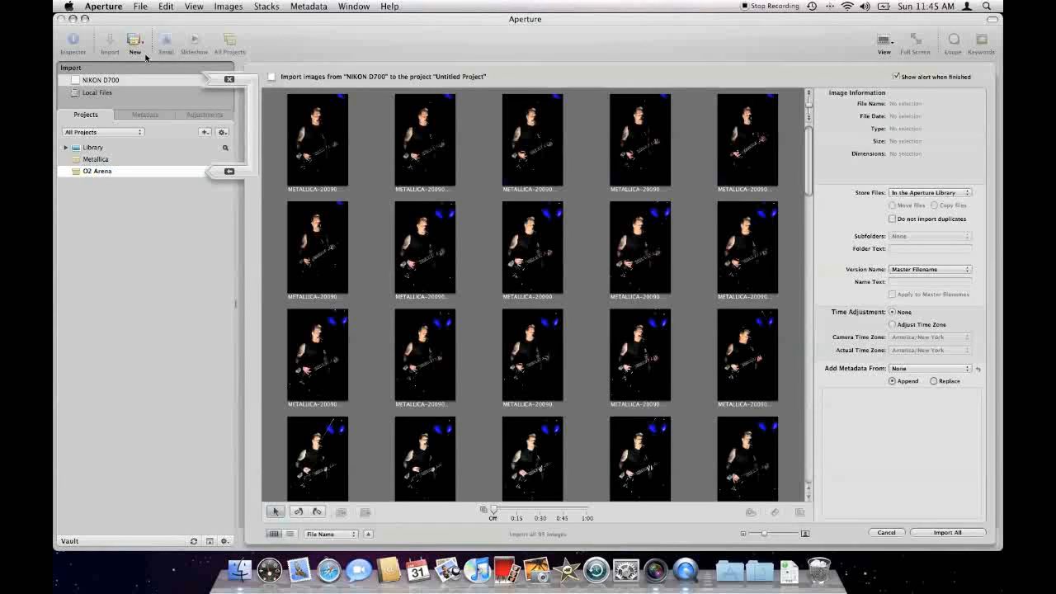
Step: Choose the Metallica project rather than O2 Arena as the import destination
{"action": "left_click", "coordinate": [128, 159]}
{"action": "left_click", "coordinate": [128, 171]}
{"action": "left_click", "coordinate": [128, 160]}
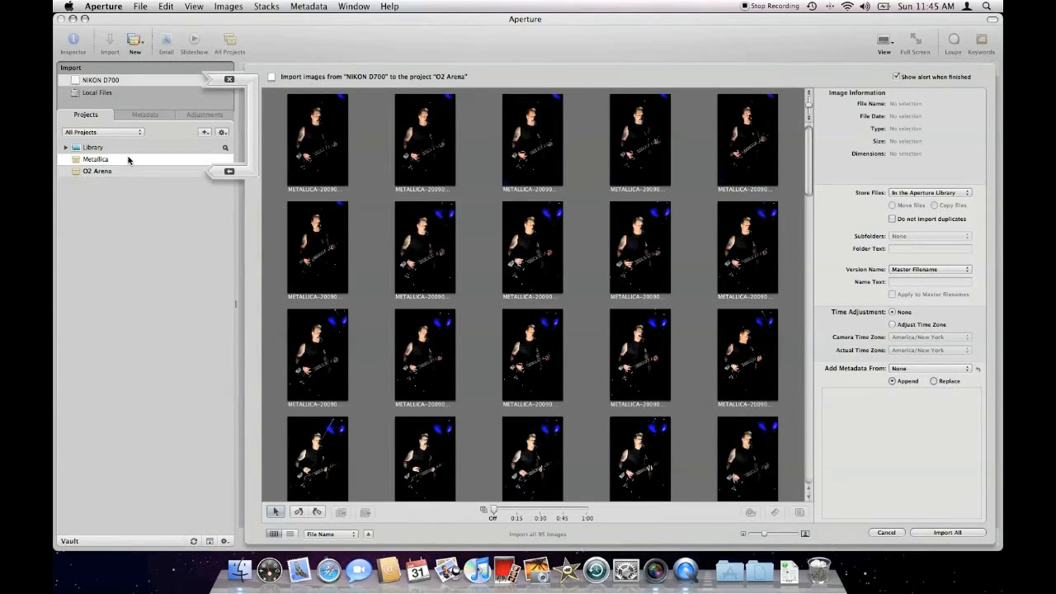
{"action": "left_click", "coordinate": [132, 171]}
{"action": "left_click", "coordinate": [131, 160]}
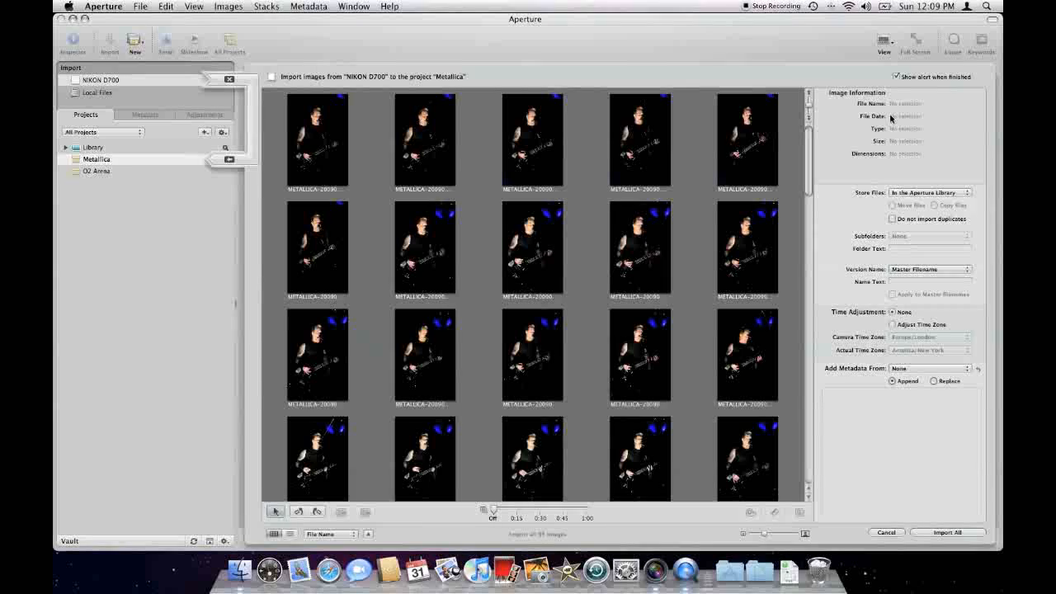
Step: Examine the image information of the fourth photo in the first row, and clear the selection
{"action": "left_click", "coordinate": [650, 145]}
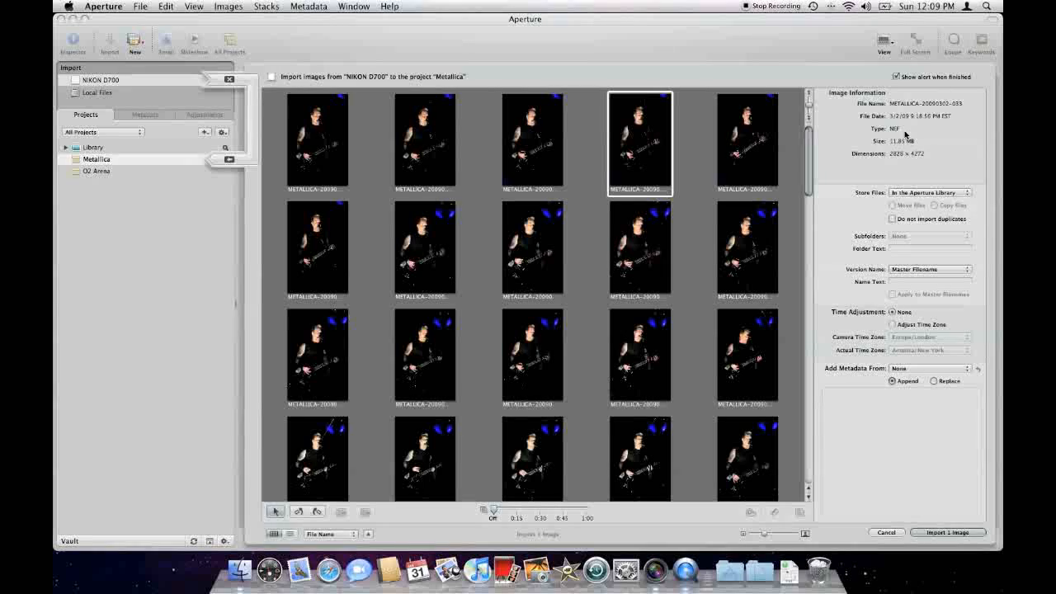
{"action": "left_click", "coordinate": [686, 143]}
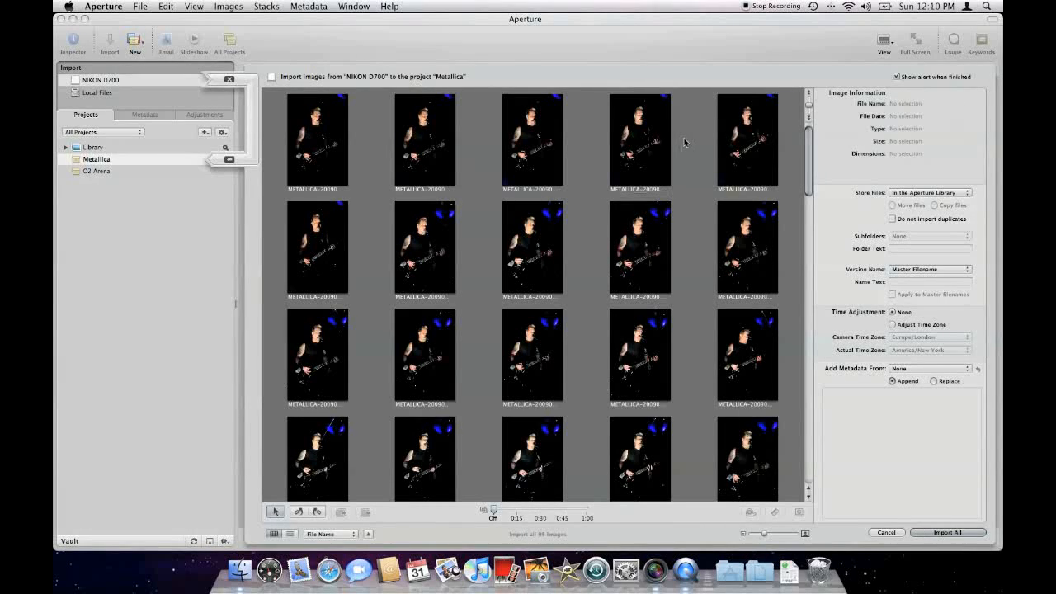
Step: Keep the file storage location as In the Aperture Library and leave the Do not import duplicates option off
{"action": "left_click", "coordinate": [967, 194]}
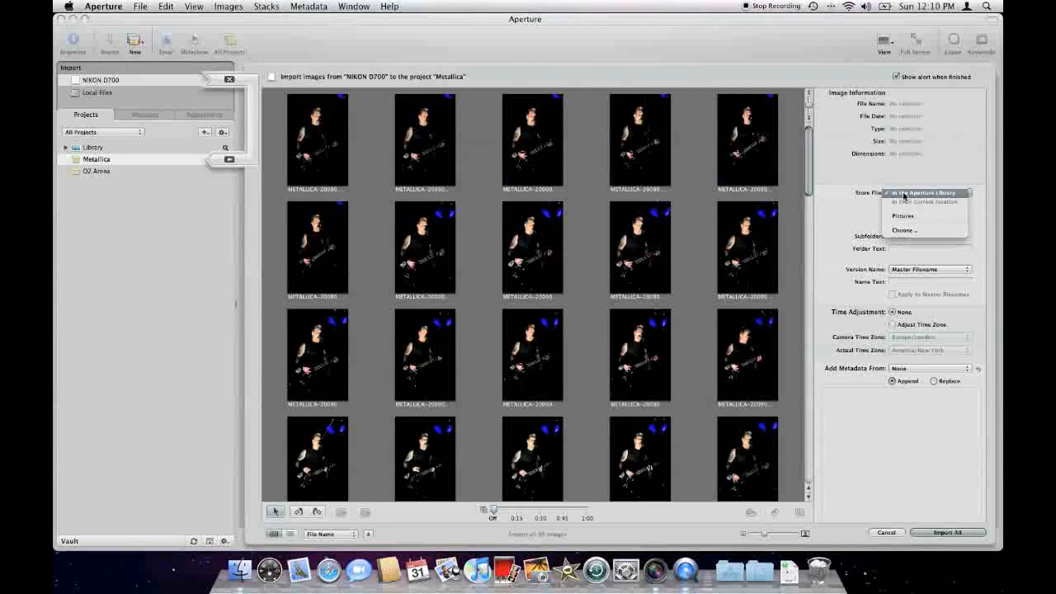
{"action": "left_click", "coordinate": [958, 194]}
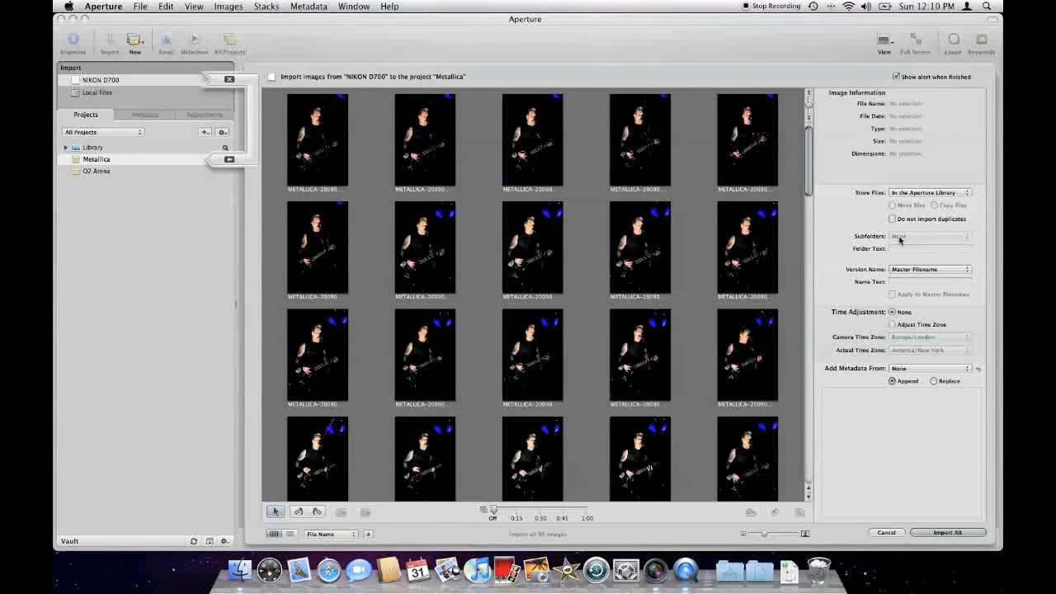
{"action": "left_click", "coordinate": [962, 195]}
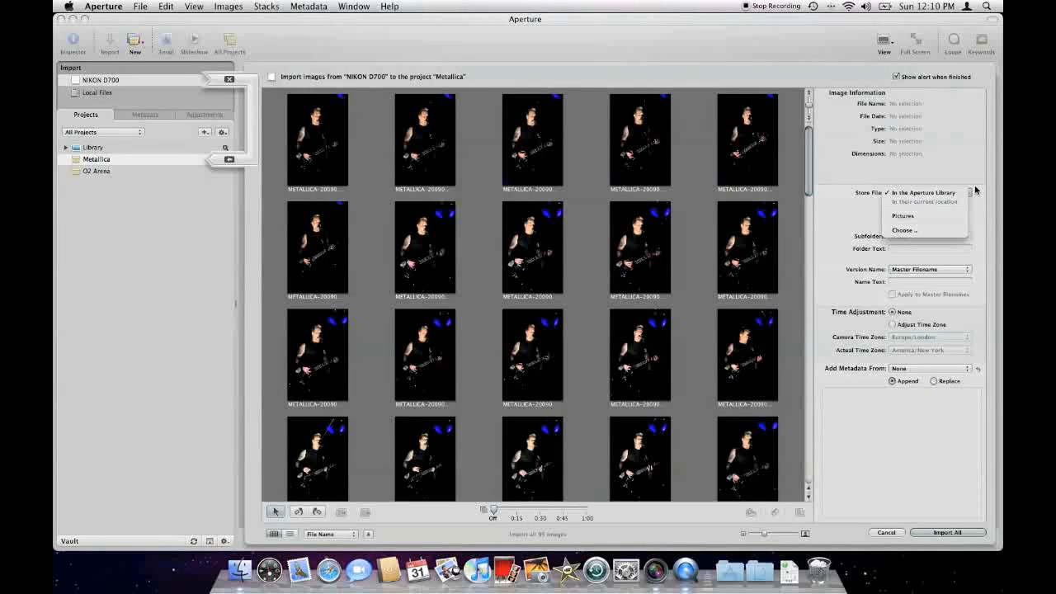
{"action": "left_click", "coordinate": [972, 192]}
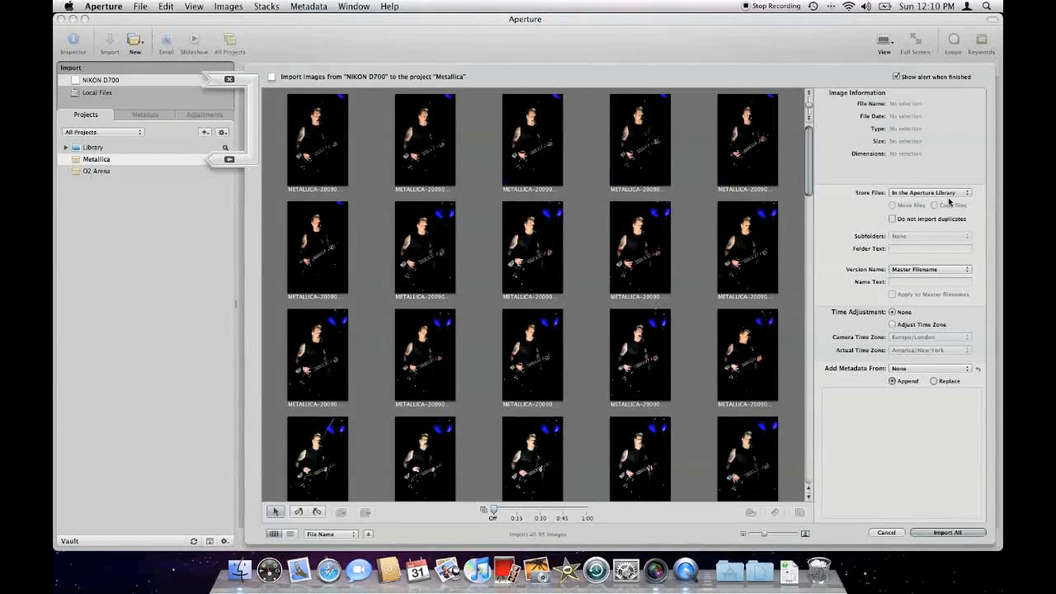
{"action": "left_click", "coordinate": [892, 220]}
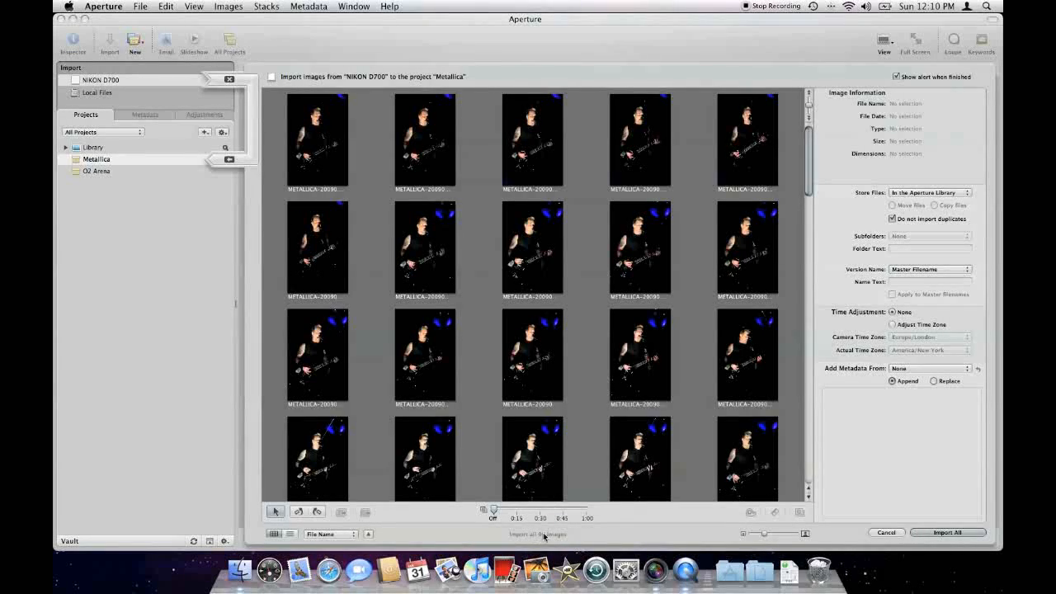
{"action": "left_click", "coordinate": [893, 219]}
Step: Name the versions with Custom Name with Counter using the text guitarist, and apply the naming to the master filenames
{"action": "left_click", "coordinate": [919, 267]}
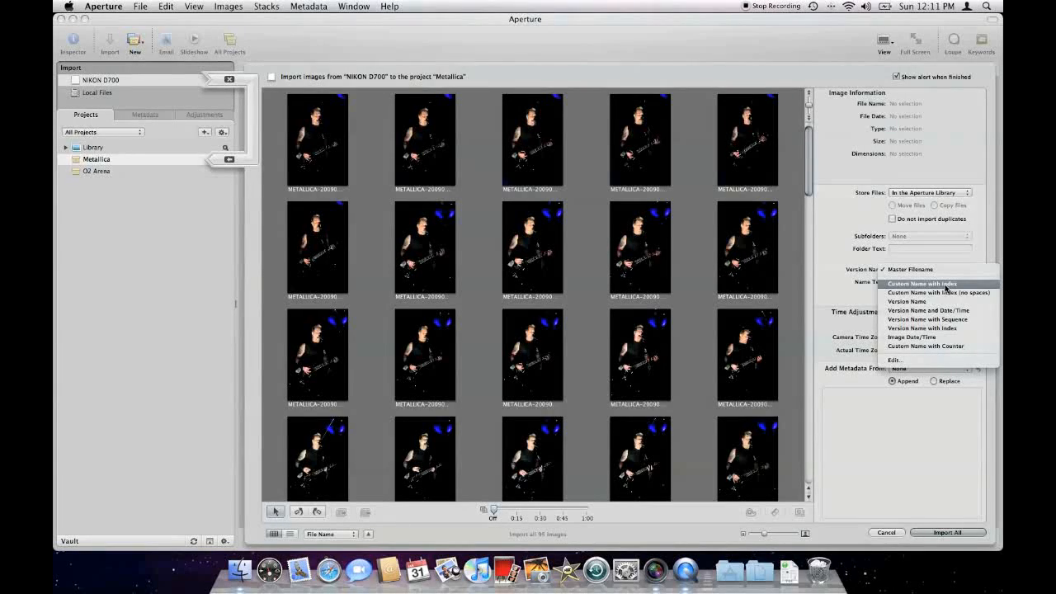
{"action": "left_click", "coordinate": [957, 347]}
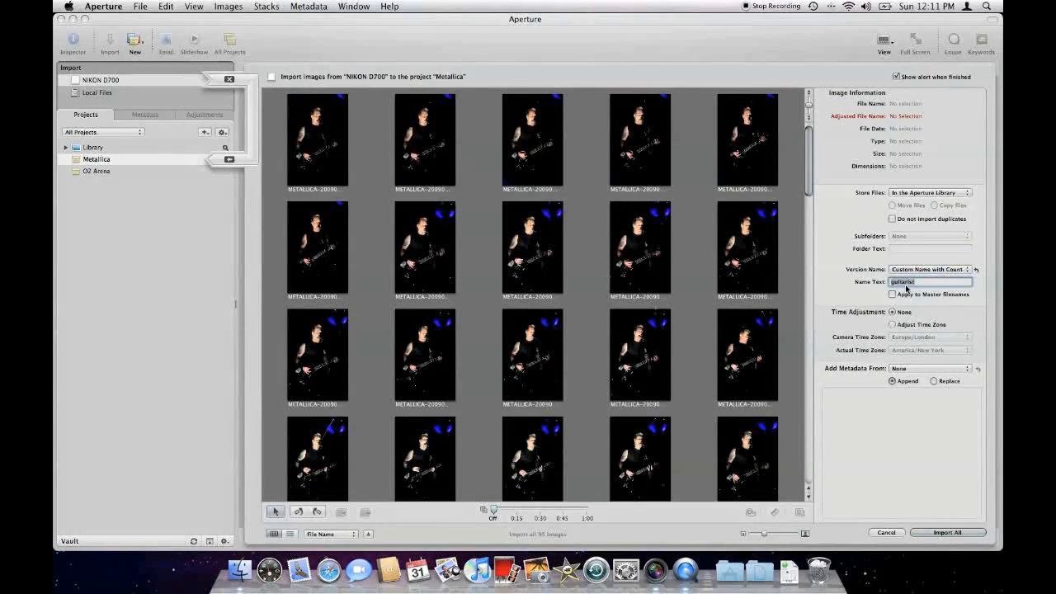
{"action": "left_click", "coordinate": [914, 282]}
{"action": "left_click", "coordinate": [638, 143]}
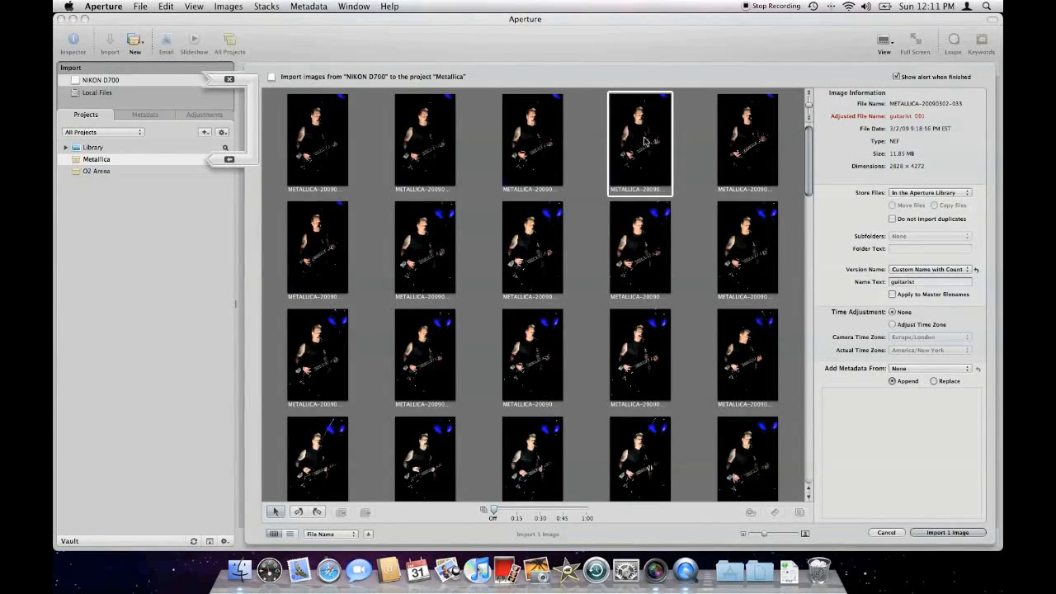
{"action": "left_click", "coordinate": [892, 294]}
Step: Turn on the time zone adjustment with Europe/London as camera time zone and America/New York as actual time zone
{"action": "left_click", "coordinate": [893, 325]}
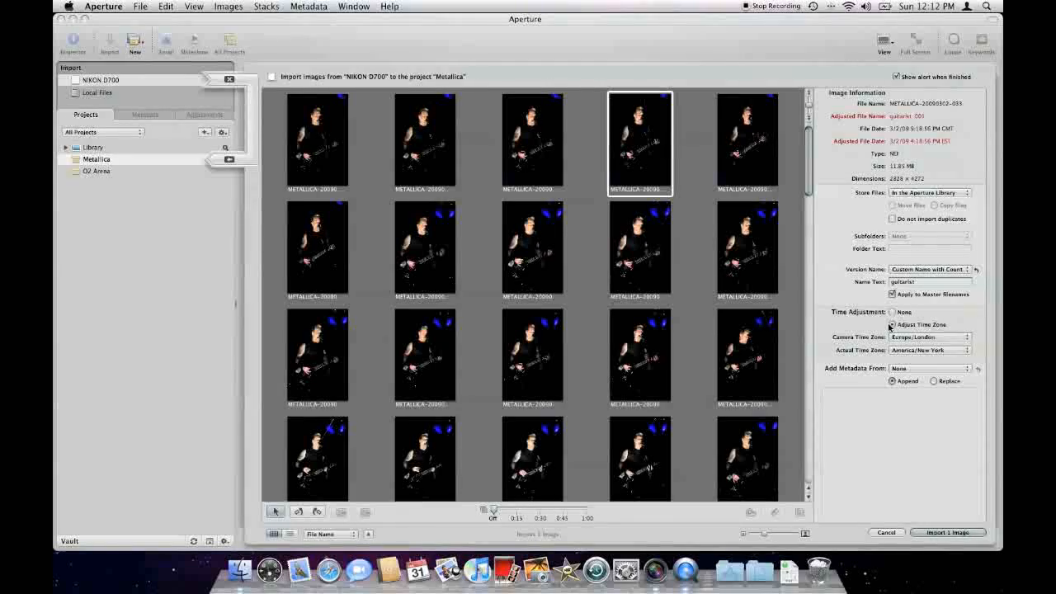
{"action": "left_click", "coordinate": [926, 337]}
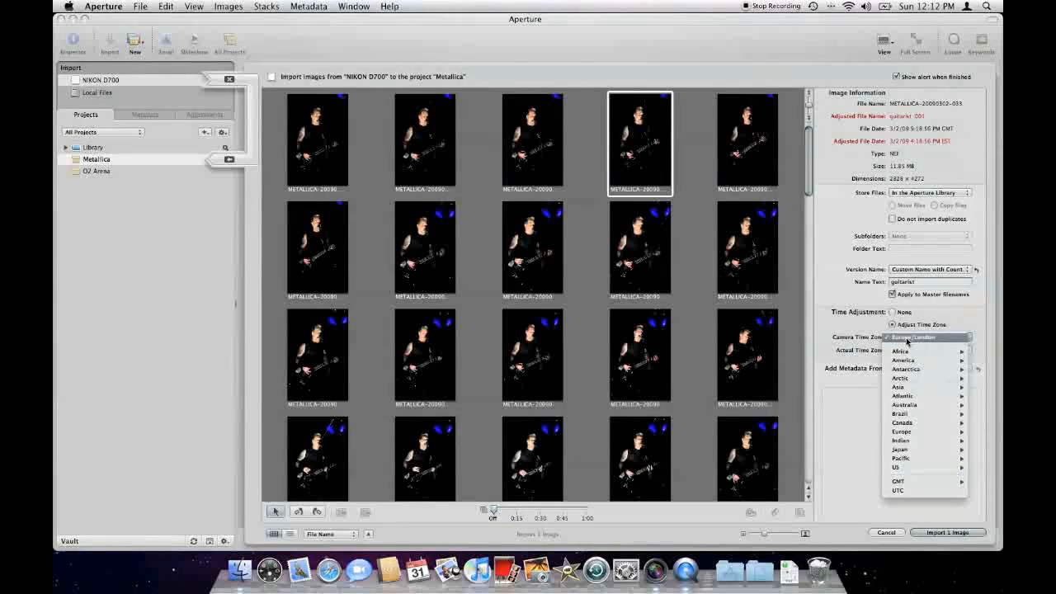
{"action": "left_click", "coordinate": [921, 339]}
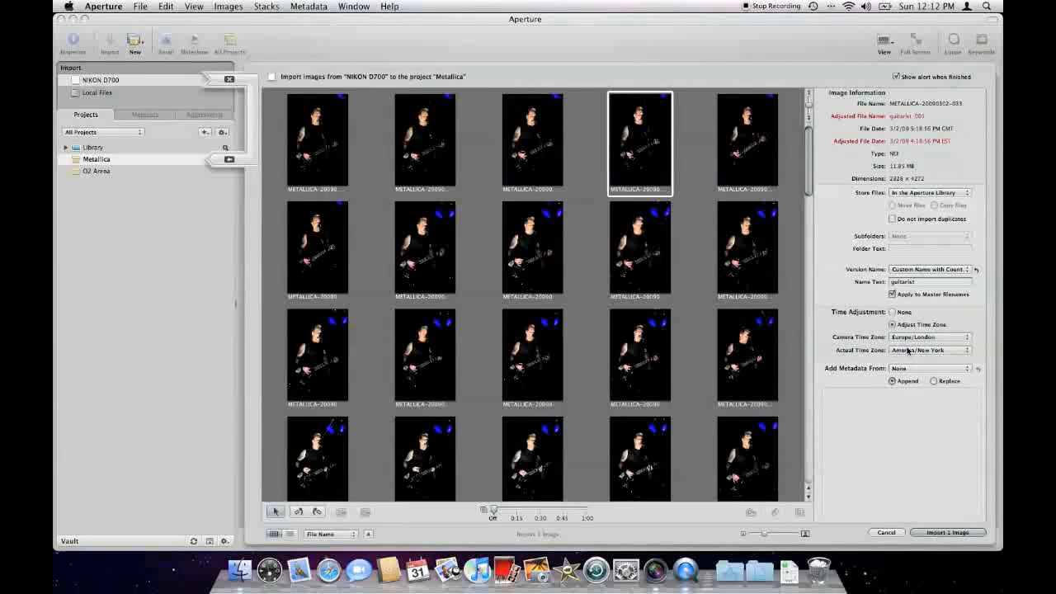
{"action": "left_click", "coordinate": [914, 352]}
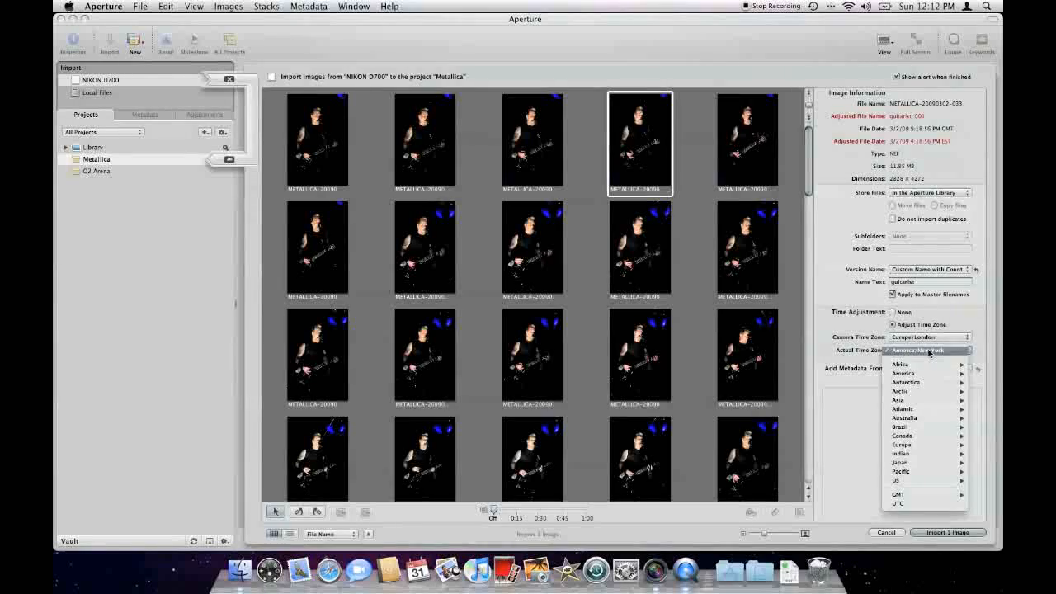
{"action": "left_click", "coordinate": [929, 352]}
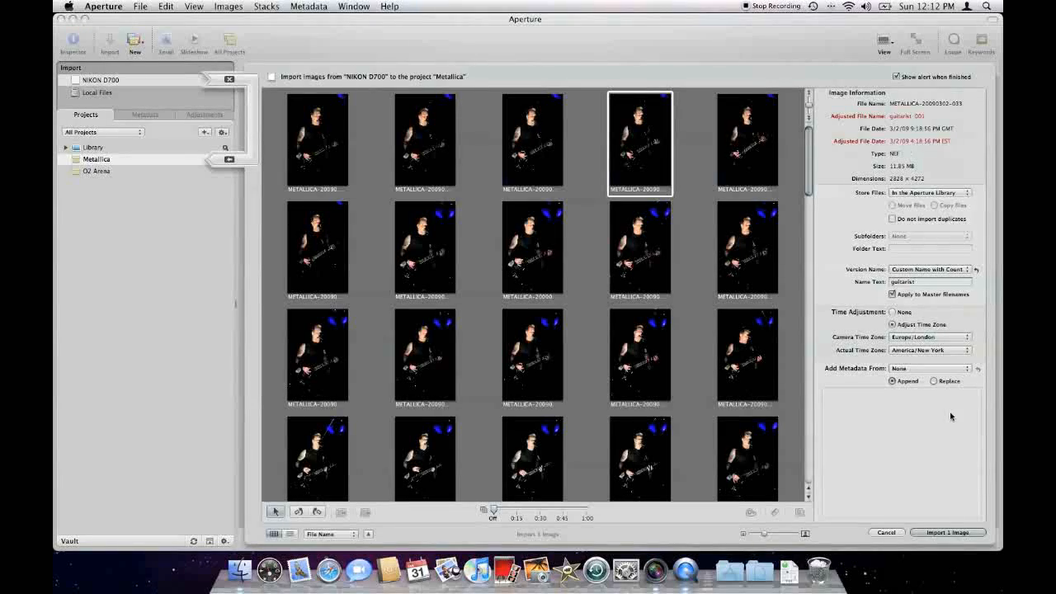
{"action": "left_click", "coordinate": [930, 352]}
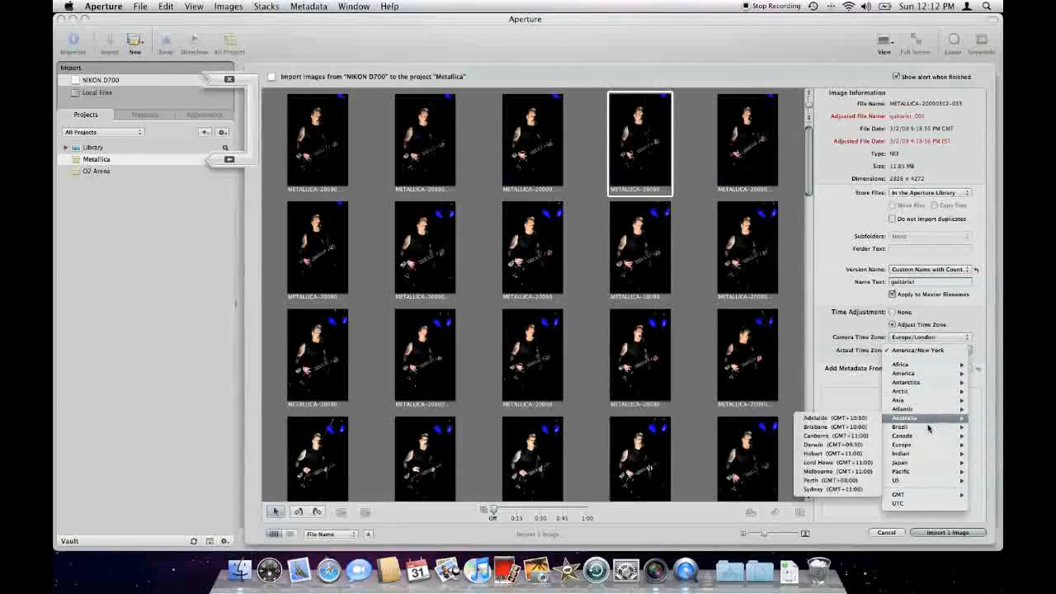
{"action": "mouse_move", "coordinate": [929, 433]}
{"action": "left_click", "coordinate": [858, 345]}
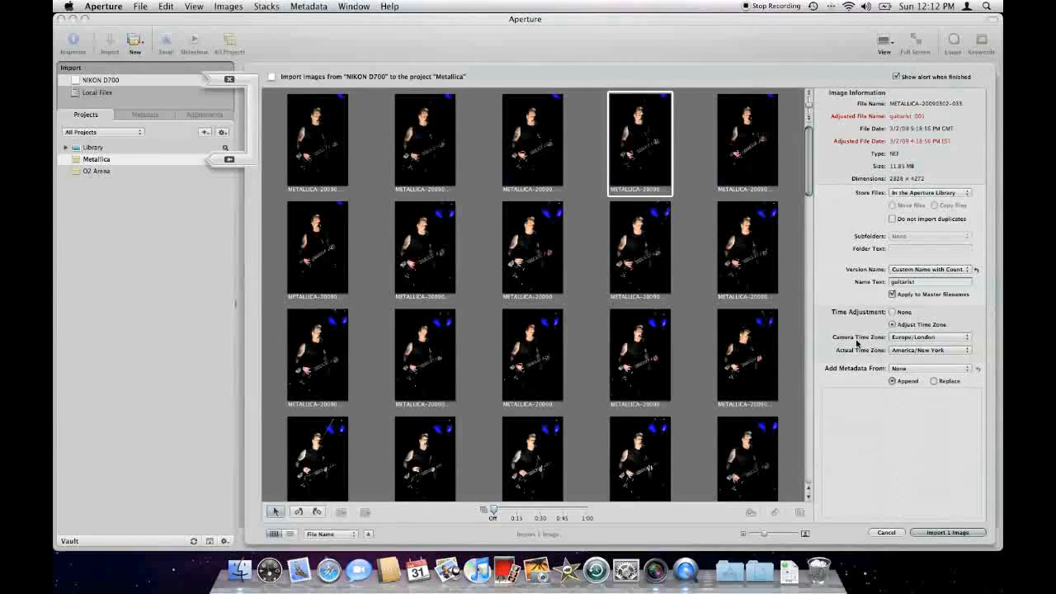
Step: Choose All IPTC as the metadata set to add and look through its fields
{"action": "left_click", "coordinate": [930, 369]}
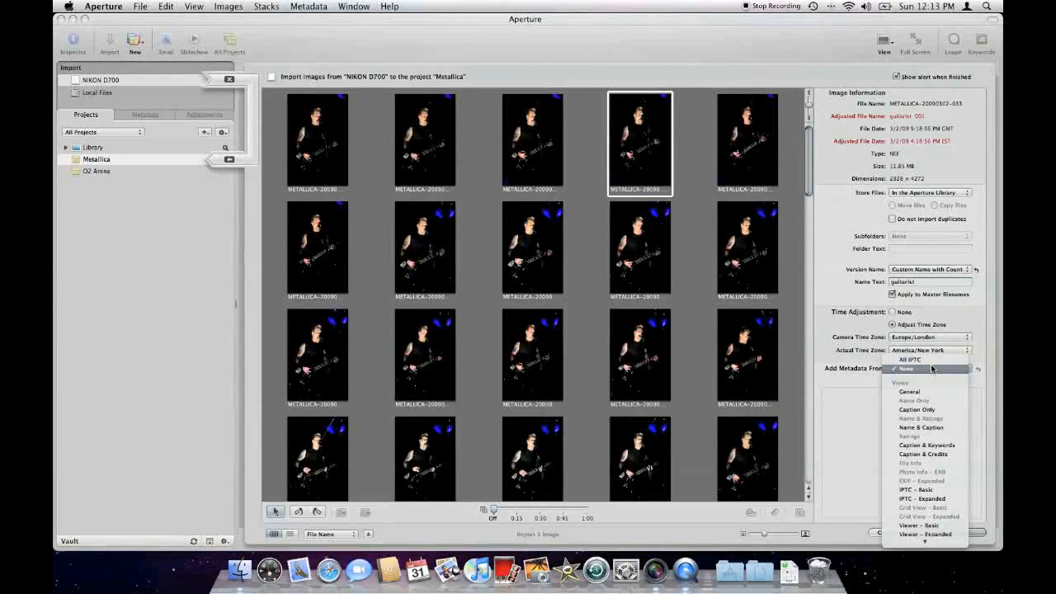
{"action": "left_click", "coordinate": [931, 362]}
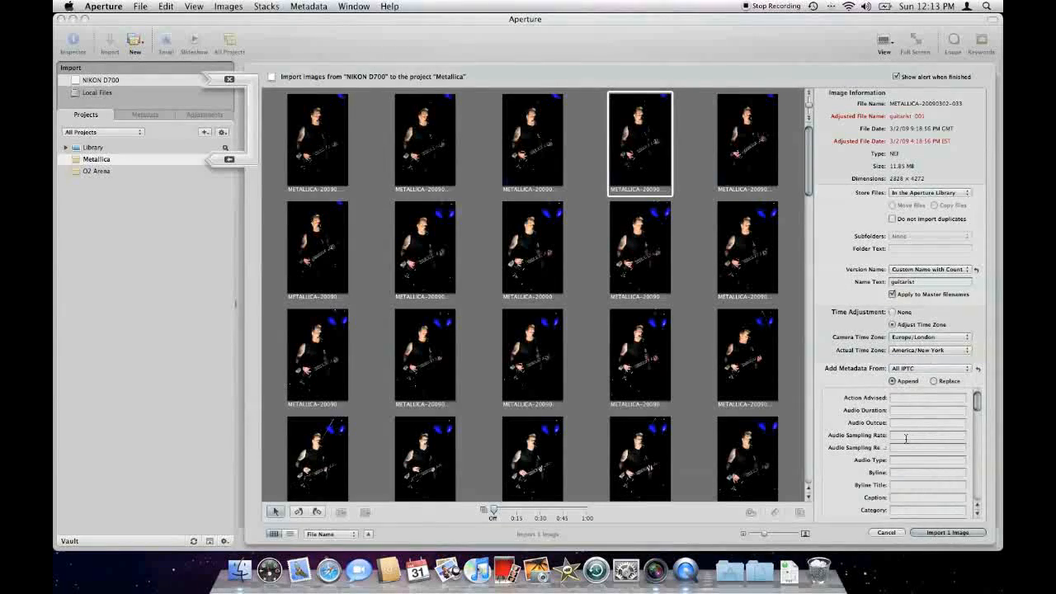
{"action": "scroll", "coordinate": [904, 439], "scroll_direction": "down", "scroll_amount": 6}
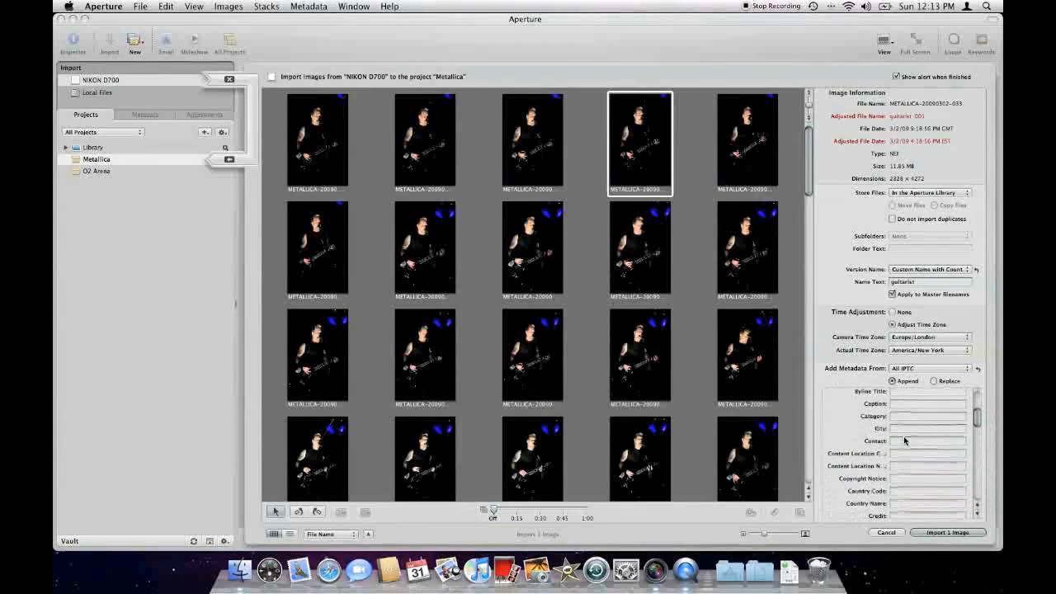
Step: Use the General metadata set, entering the photographer's name as the credit and Metallica as the object name
{"action": "left_click", "coordinate": [920, 368]}
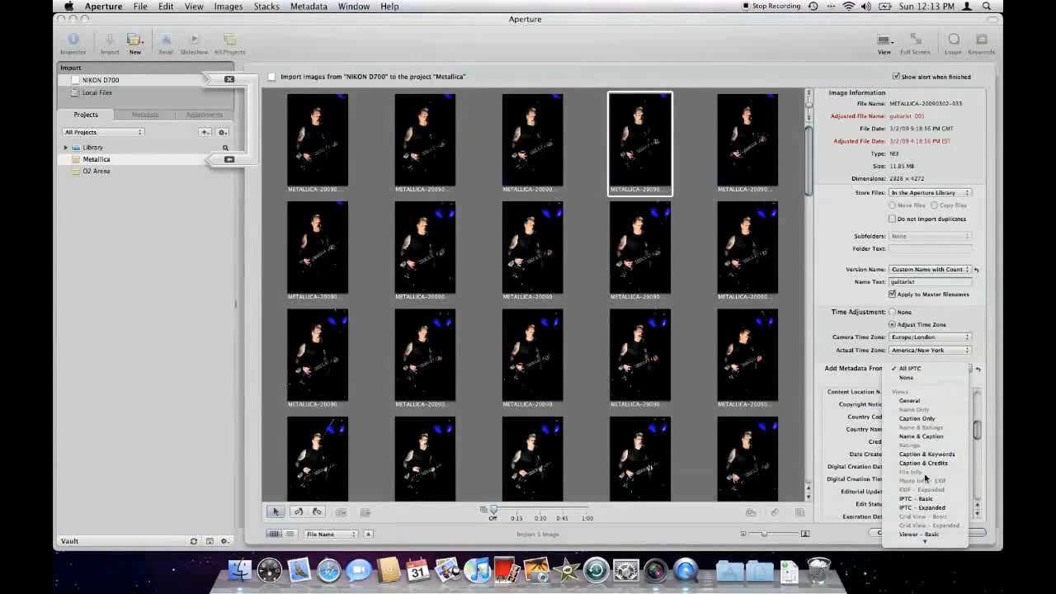
{"action": "left_click", "coordinate": [925, 401]}
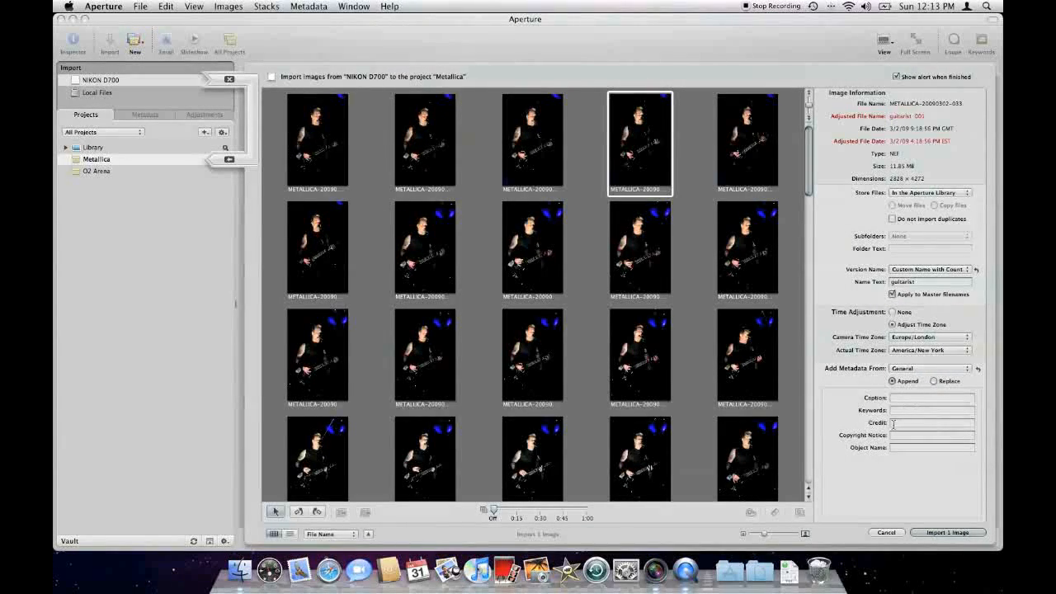
{"action": "left_click", "coordinate": [894, 423]}
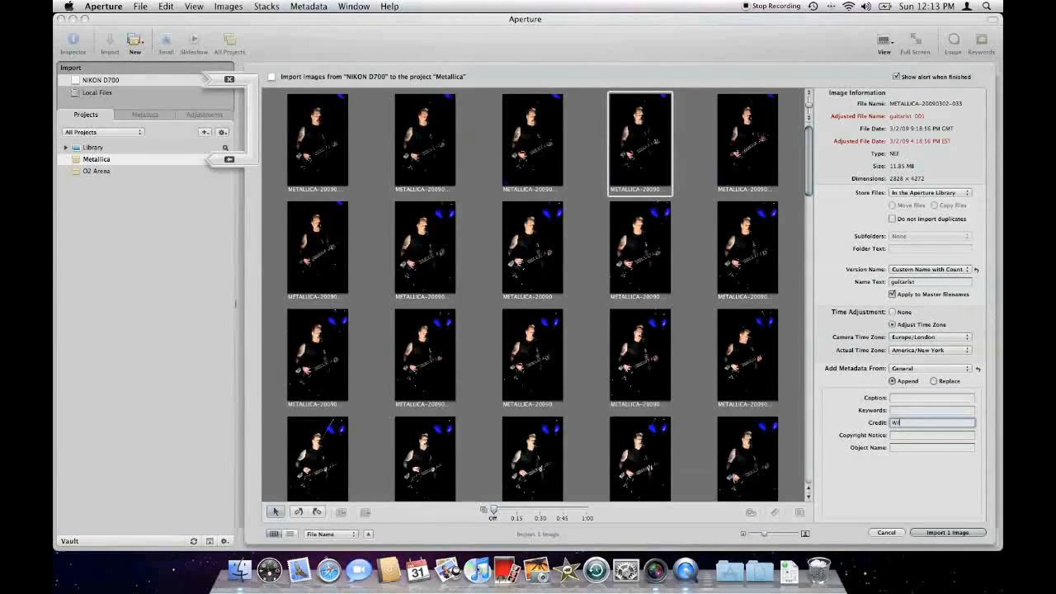
{"action": "type", "text": "Will Sharp"}
{"action": "key", "text": "Tab"}
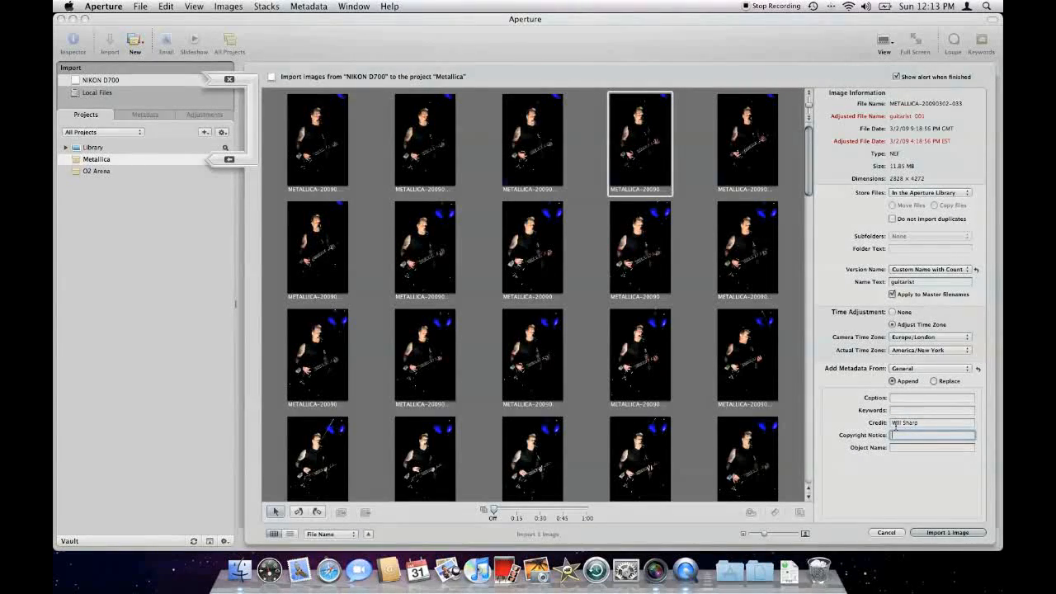
{"action": "key", "text": "Tab"}
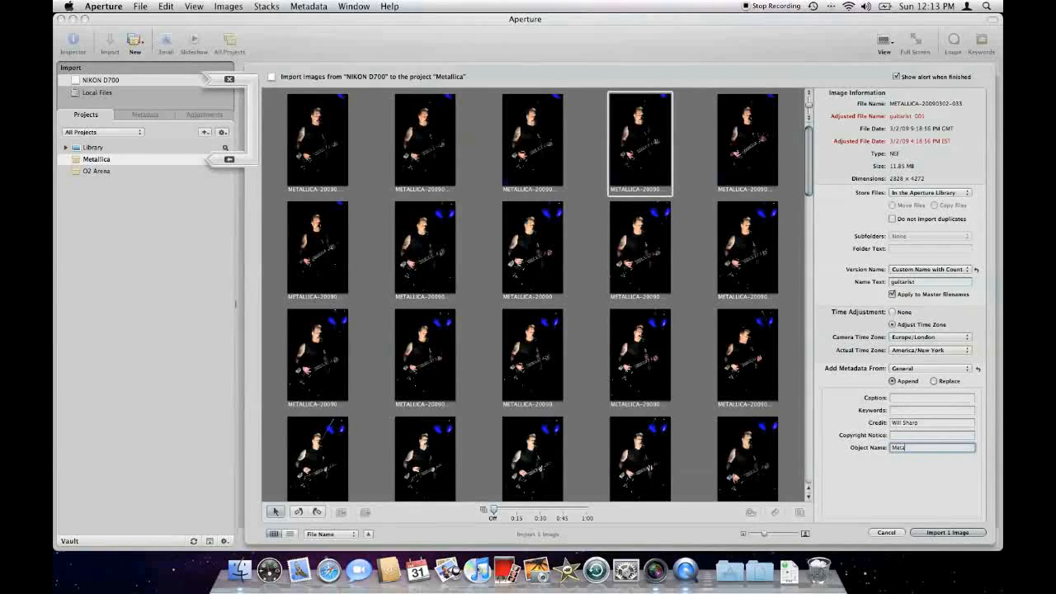
{"action": "type", "text": "Metallica"}
Step: Add the third photos of the first and second rows to the import selection
{"action": "left_click", "coordinate": [528, 132], "text": "super"}
{"action": "left_click", "coordinate": [527, 224], "text": "super"}
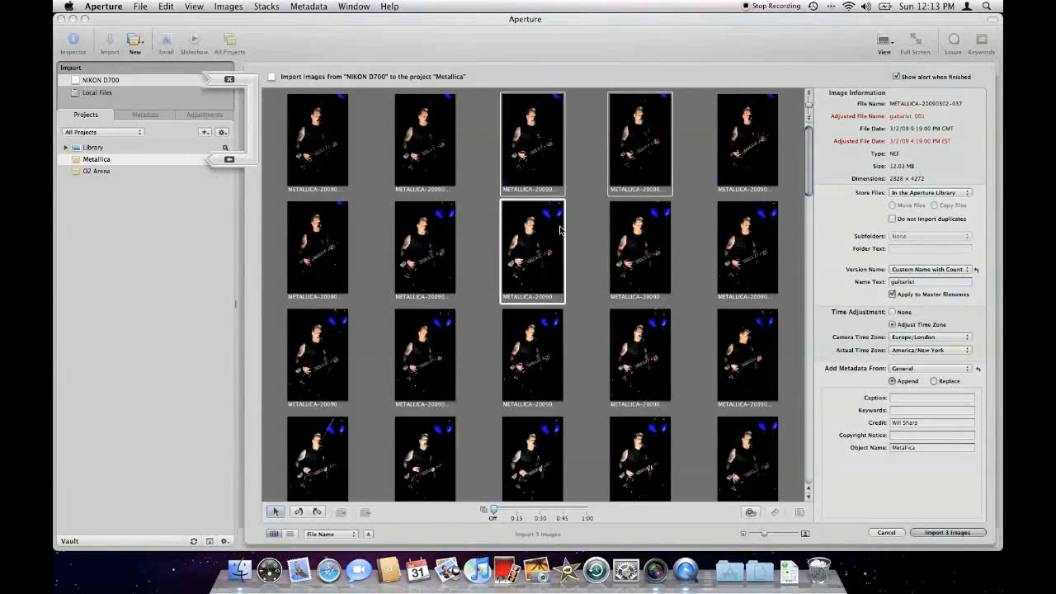
Step: Add the second row's fourth photo to the selection, then clear the selection and import all the card's images into the Metallica project
{"action": "left_click", "coordinate": [639, 234], "text": "super"}
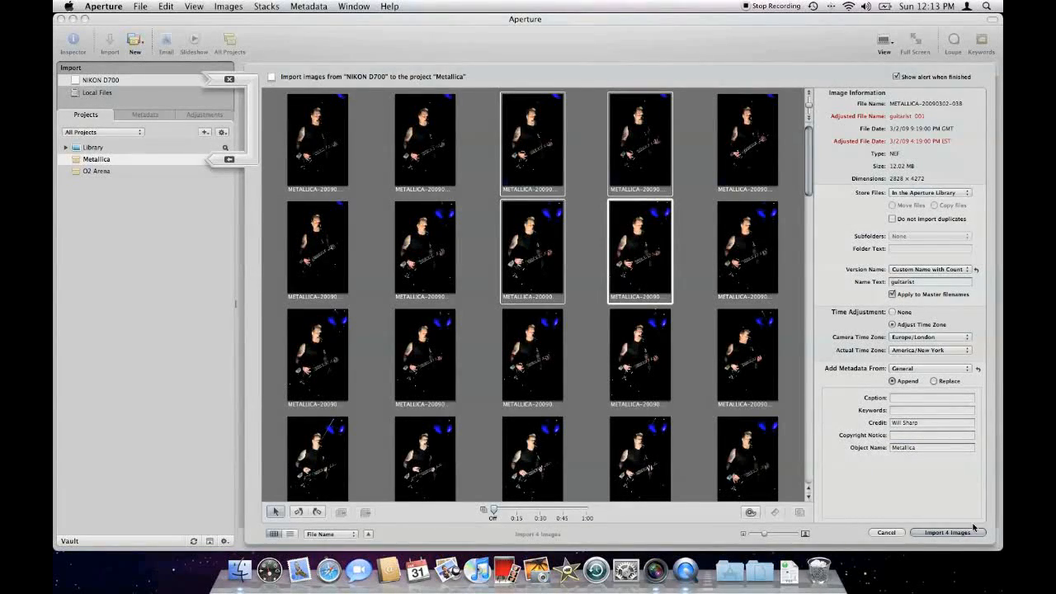
{"action": "left_click", "coordinate": [572, 179]}
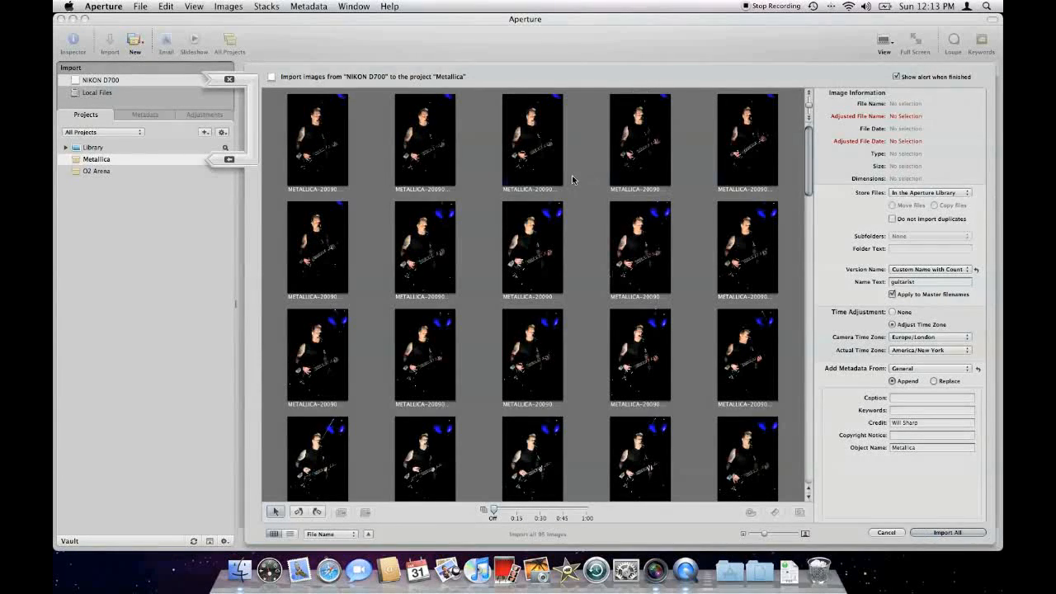
{"action": "left_click", "coordinate": [949, 532]}
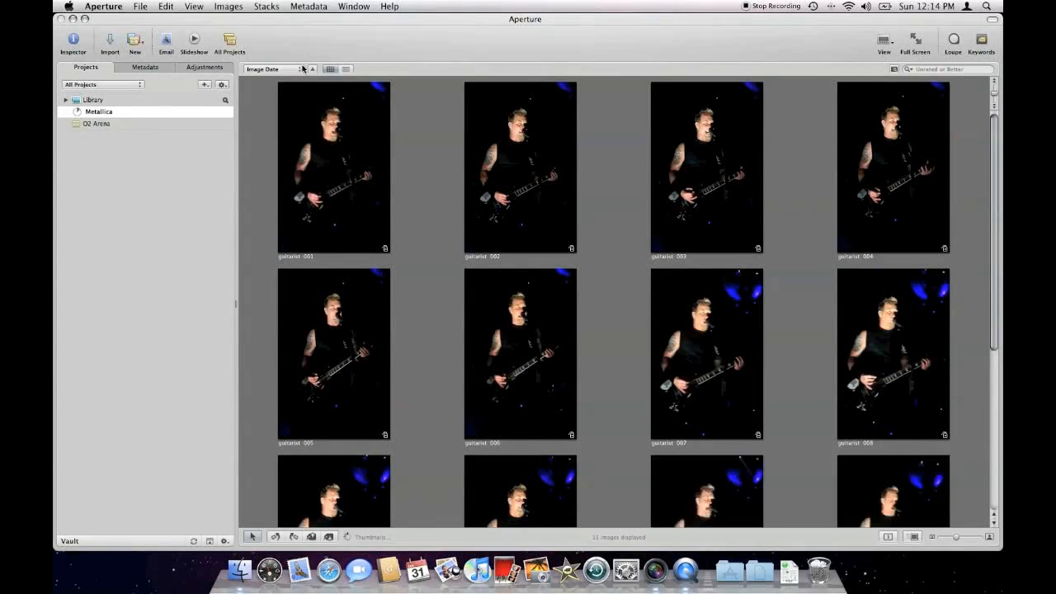
Step: Show the Activity window to monitor the progress of the import
{"action": "left_click", "coordinate": [353, 7]}
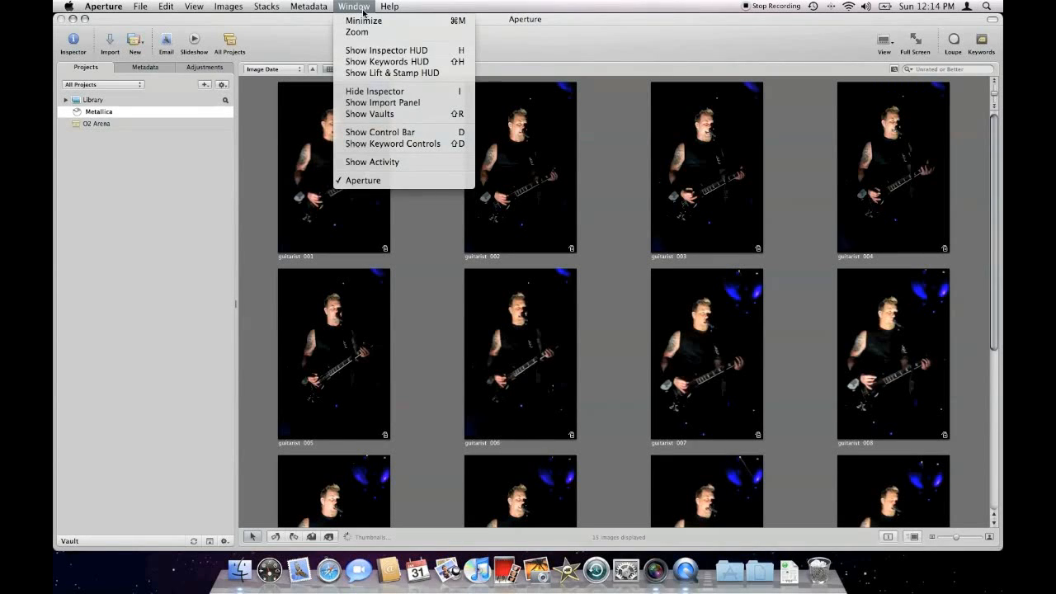
{"action": "left_click", "coordinate": [372, 161]}
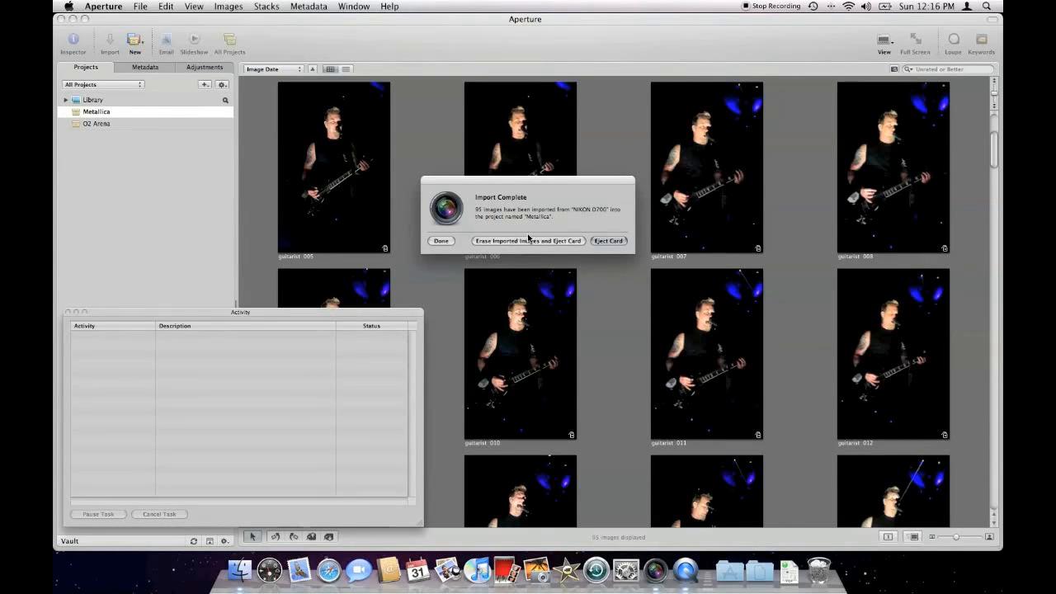
Step: Eject the memory card without erasing the imported images and close the Activity window
{"action": "left_click", "coordinate": [621, 241]}
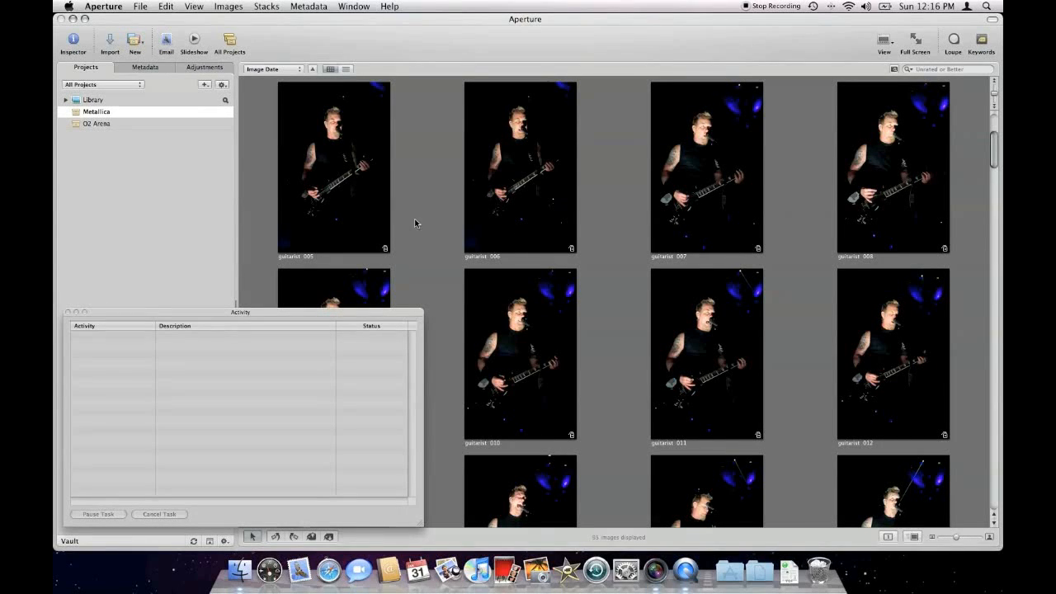
{"action": "left_click", "coordinate": [67, 312]}
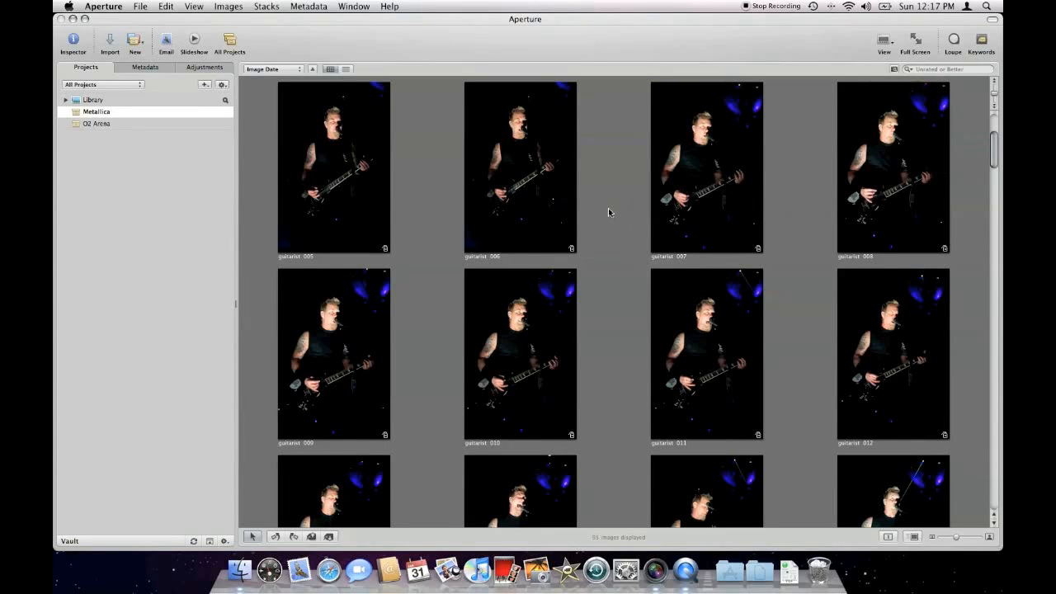